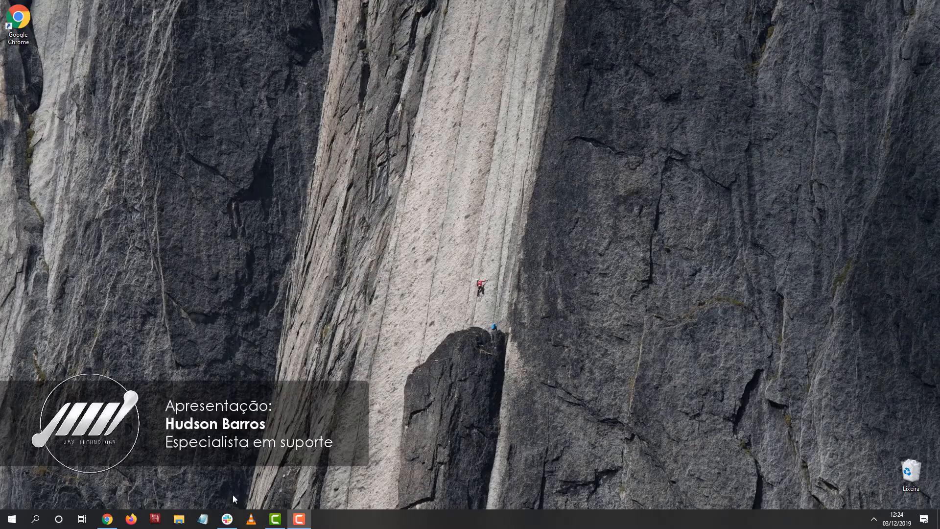
Switch to Google Chrome, search the web for vmix and open the official vMix website
{"action": "left_click", "coordinate": [111, 520]}
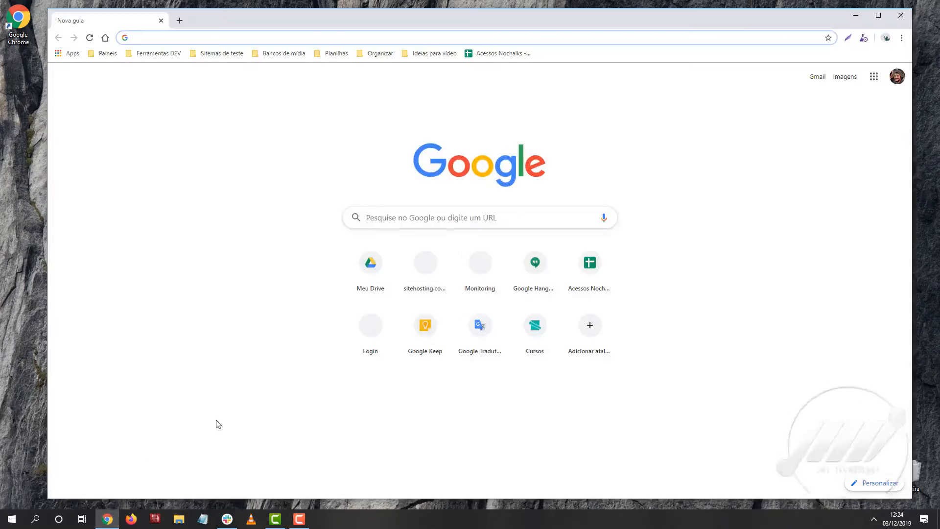
{"action": "type", "text": "vmi"}
{"action": "key", "text": "Return"}
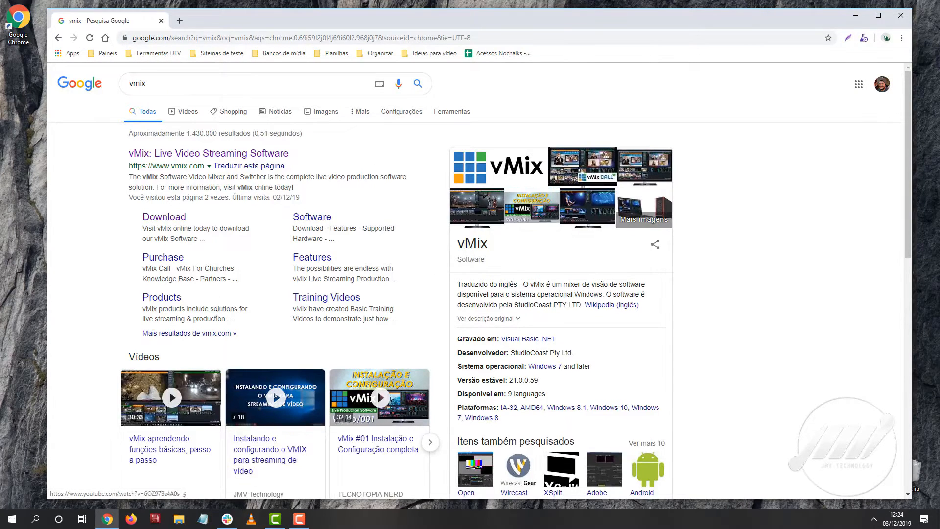
{"action": "left_click", "coordinate": [196, 156]}
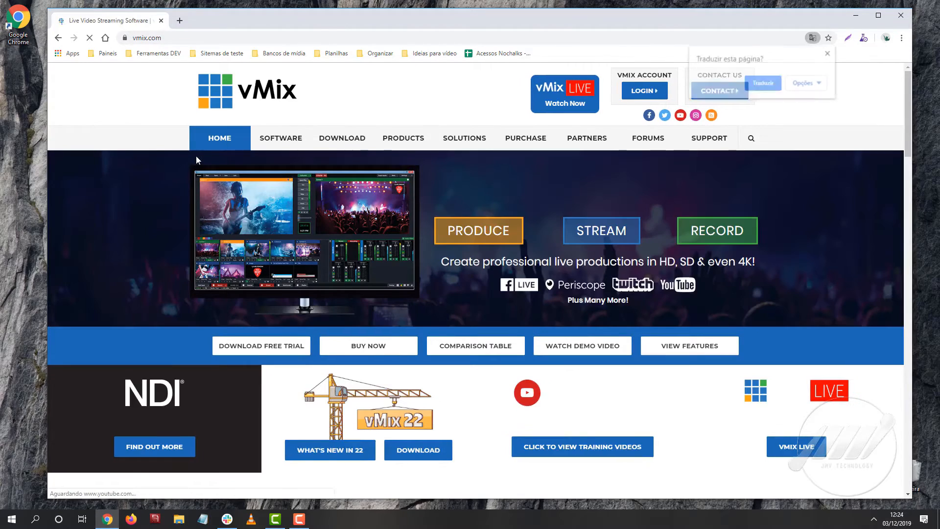
Download the vMix 22 (22.0.0.69) installer from the website's software download page
{"action": "left_click", "coordinate": [328, 153]}
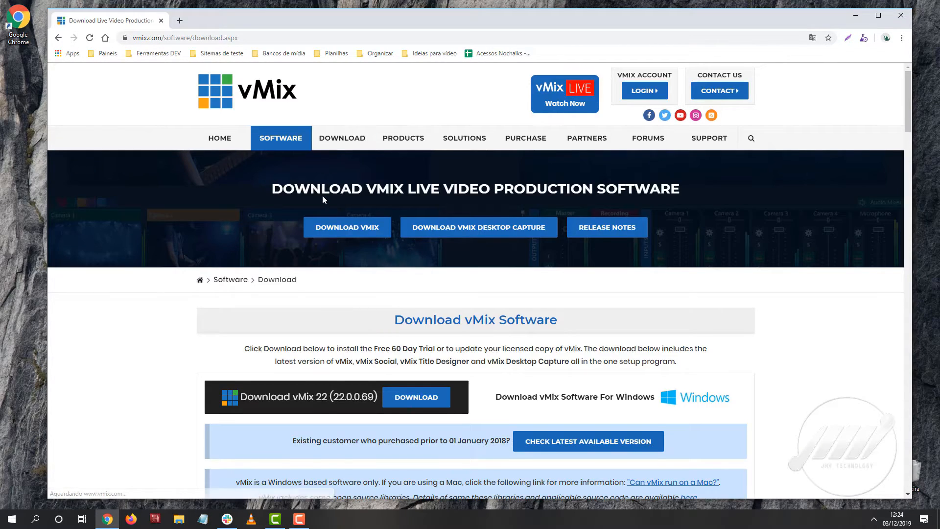
{"action": "scroll", "coordinate": [322, 196], "scroll_direction": "down", "scroll_amount": 2}
{"action": "left_click", "coordinate": [414, 307]}
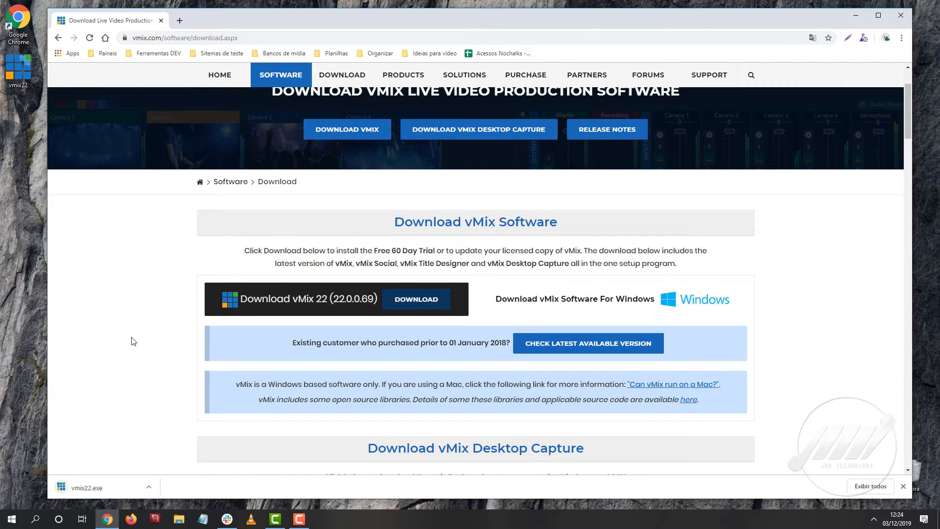
Minimize the browser and run the vmix22 installer from the desktop, allowing the file to execute
{"action": "left_click", "coordinate": [107, 522]}
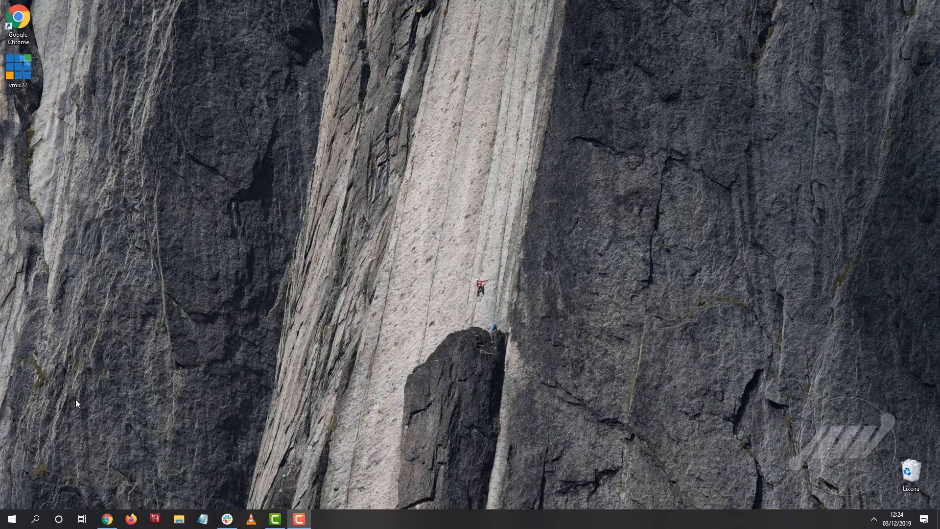
{"action": "double_click", "coordinate": [30, 85]}
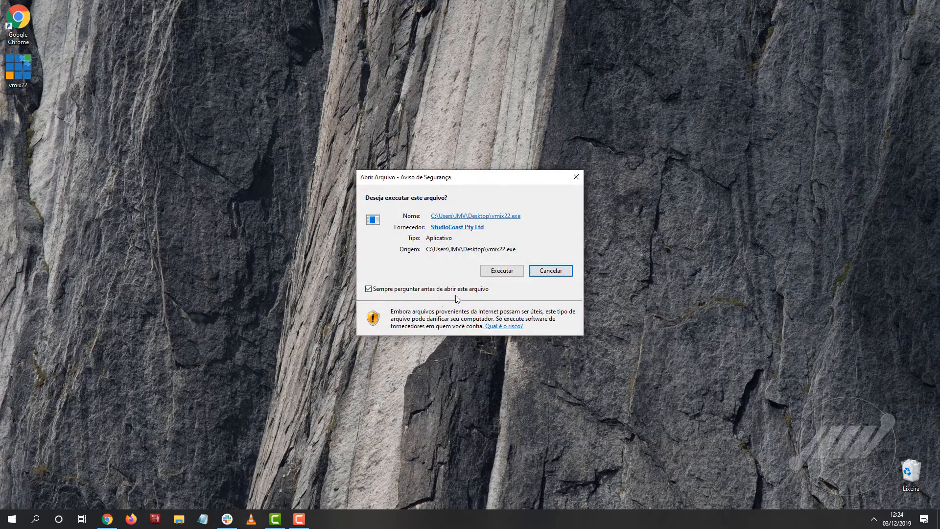
{"action": "left_click", "coordinate": [503, 272]}
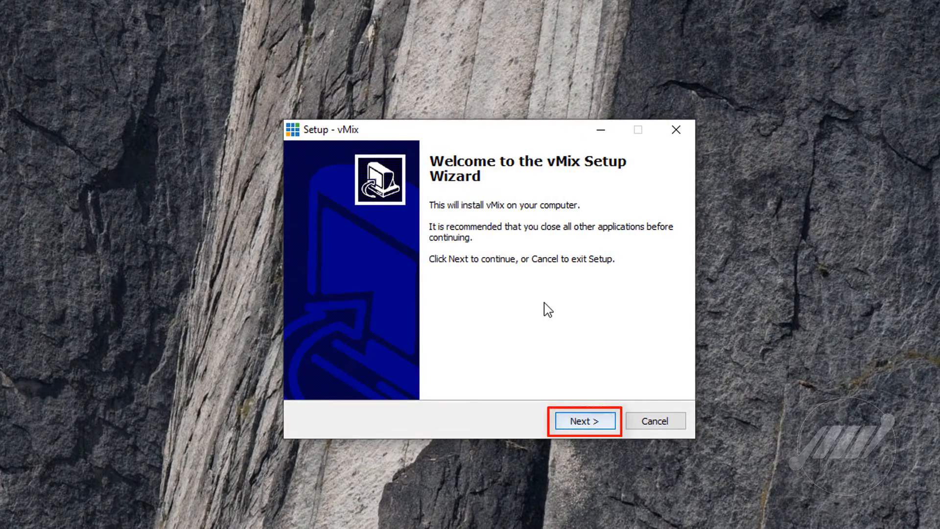
Accept the license agreement and install vMix in C:\Program Files (x86)\vMix, with a vMix Start Menu folder and a desktop icon
{"action": "key", "text": "Return"}
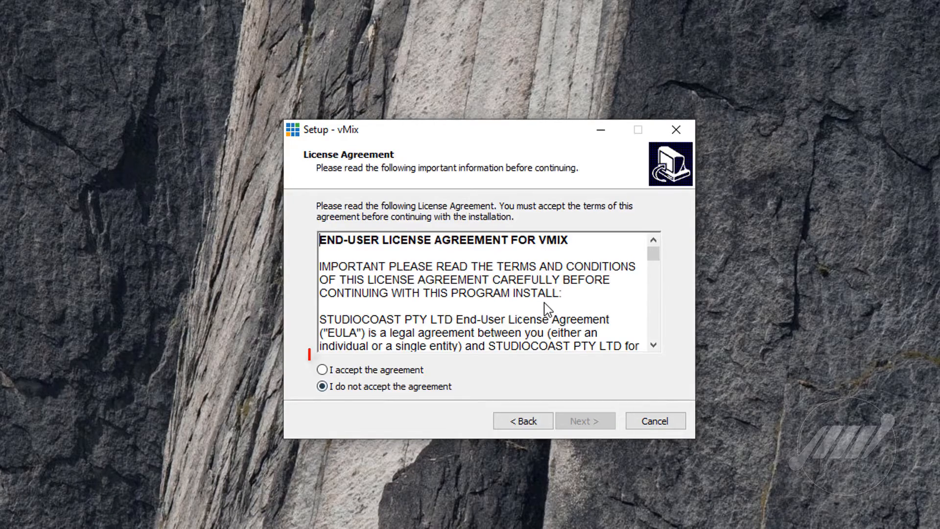
{"action": "key", "text": "alt+a"}
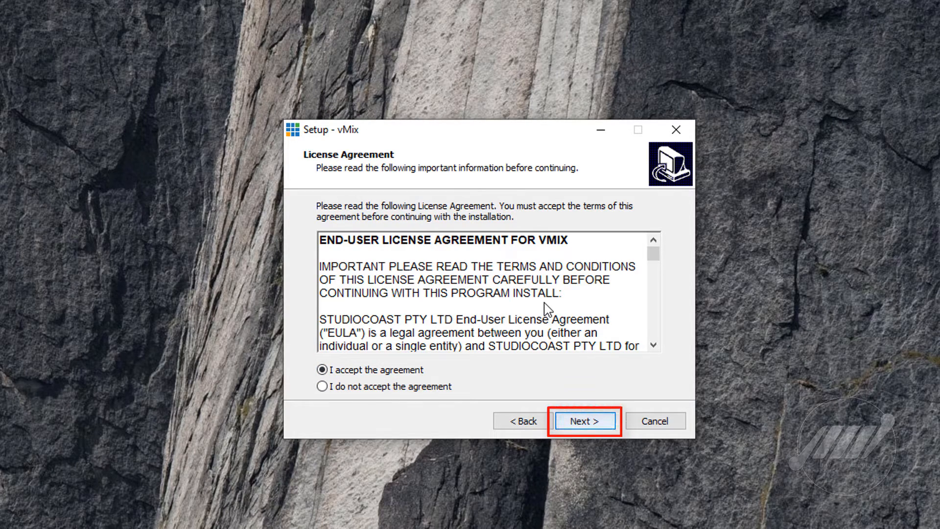
{"action": "key", "text": "alt+n"}
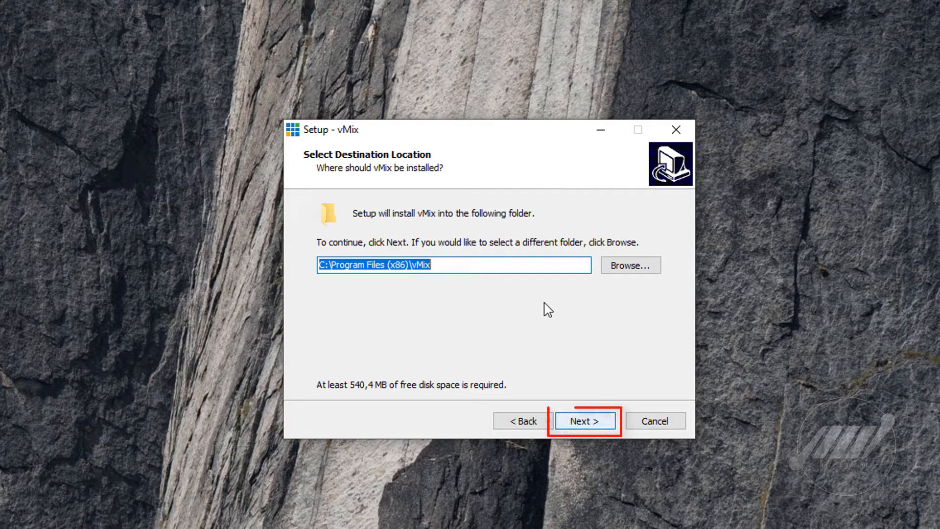
{"action": "key", "text": "Return"}
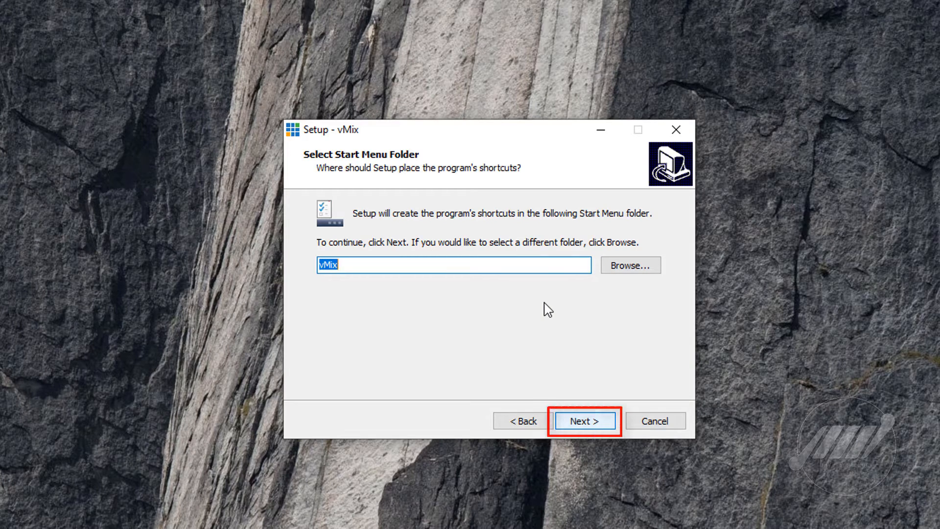
{"action": "key", "text": "Return"}
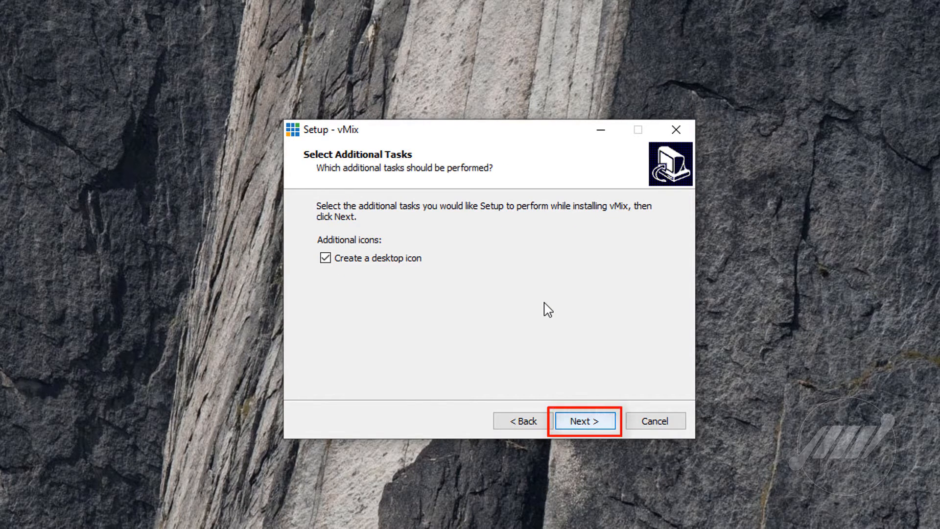
{"action": "key", "text": "Return"}
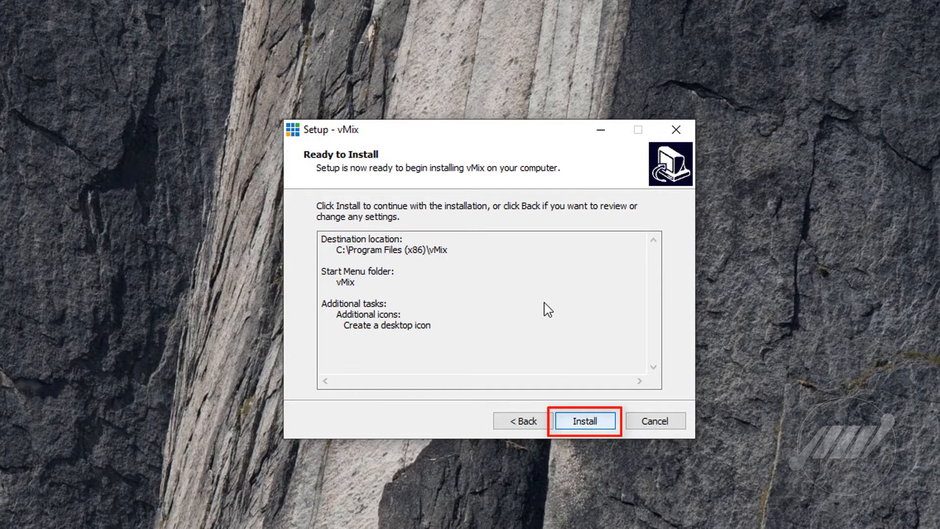
{"action": "key", "text": "Return"}
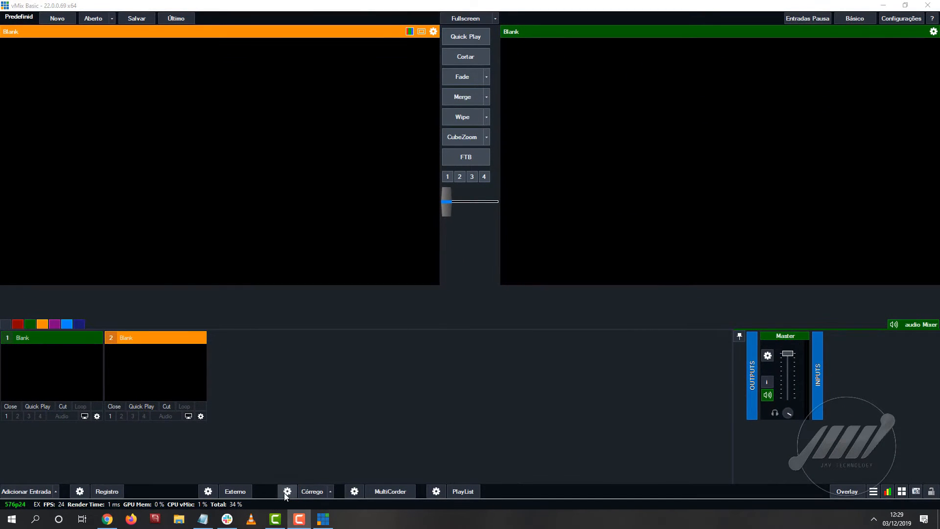
Open vMix's streaming settings and choose Custom RTMP Server as the destination for stream 1
{"action": "left_click", "coordinate": [271, 510]}
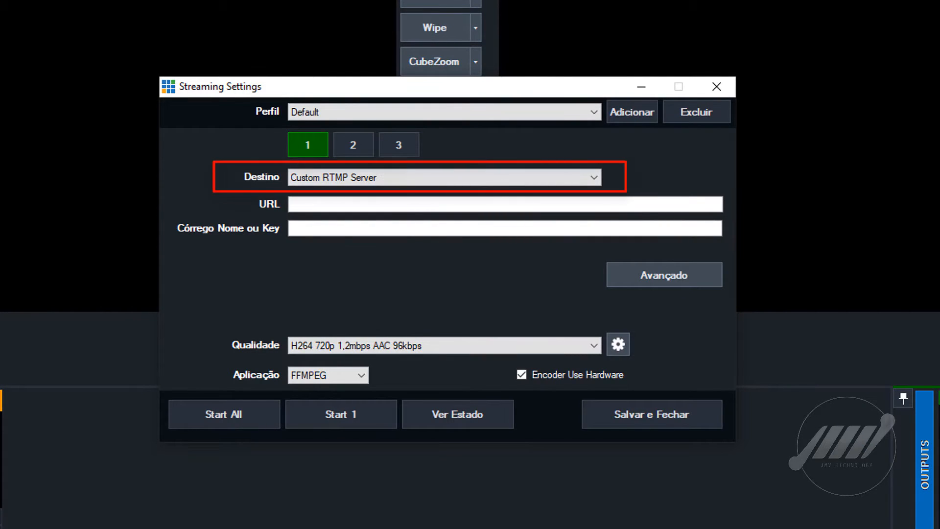
{"action": "left_click", "coordinate": [595, 178]}
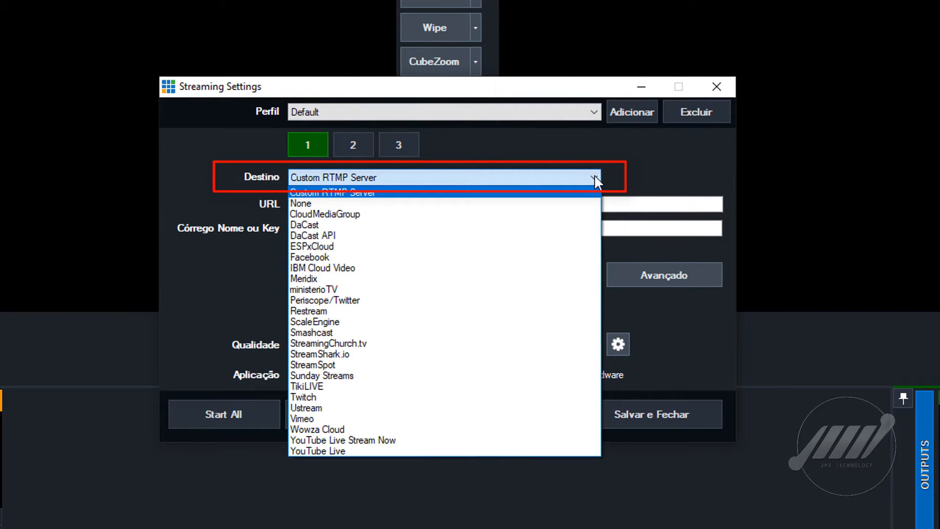
{"action": "left_click", "coordinate": [411, 192]}
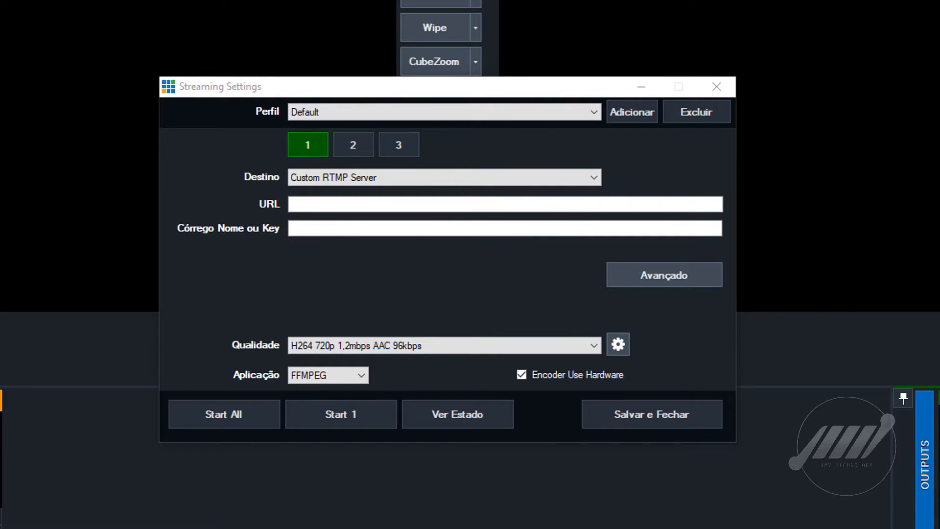
Paste the RTMP server URL and the stream name or key into the stream 1 settings
{"action": "left_click", "coordinate": [305, 204]}
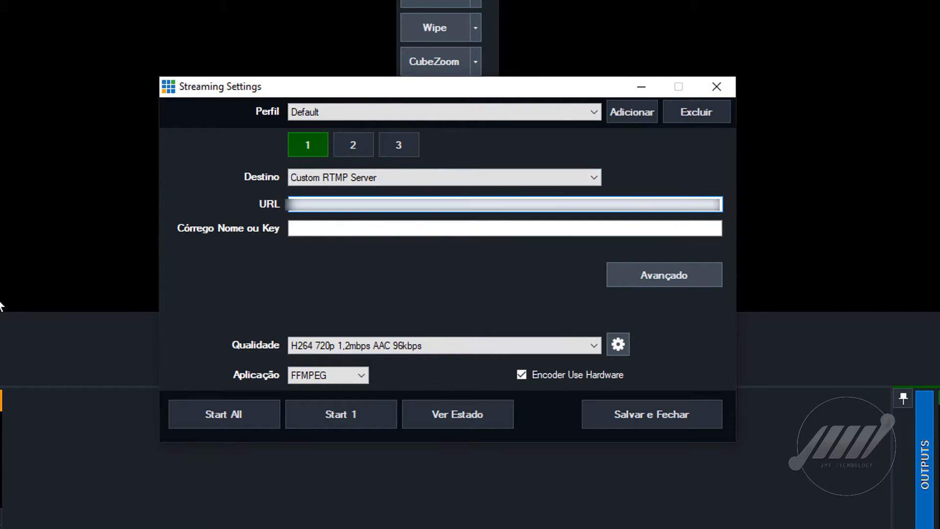
{"action": "key", "text": "ctrl+v"}
{"action": "key", "text": "Tab"}
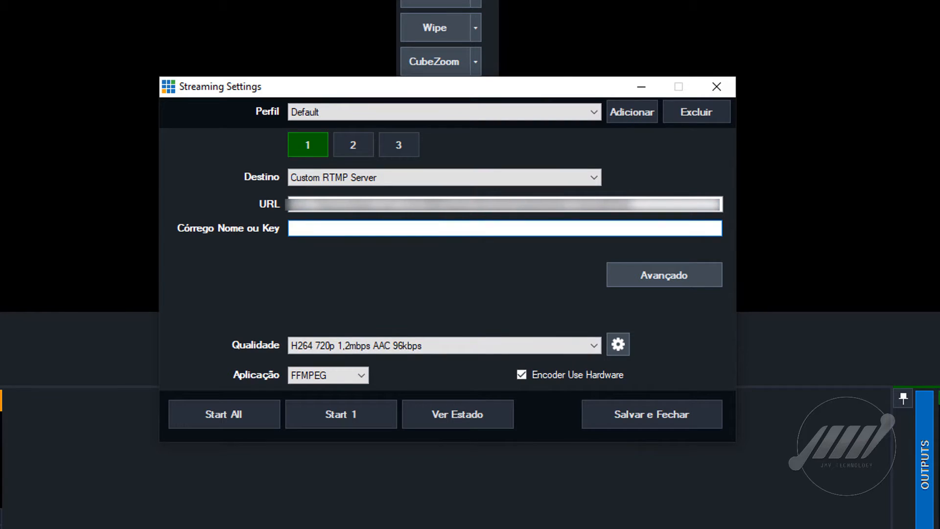
{"action": "key", "text": "alt+Tab"}
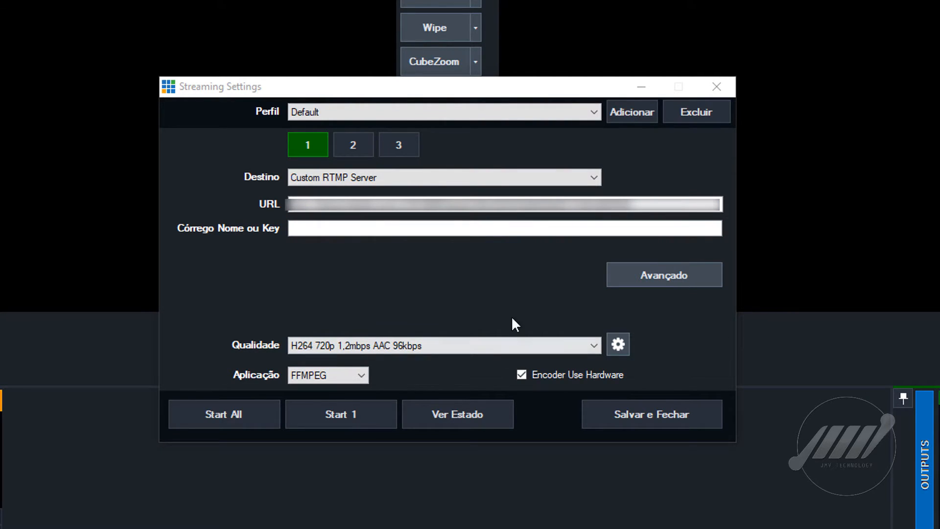
{"action": "left_click", "coordinate": [498, 229]}
{"action": "key", "text": "ctrl+v"}
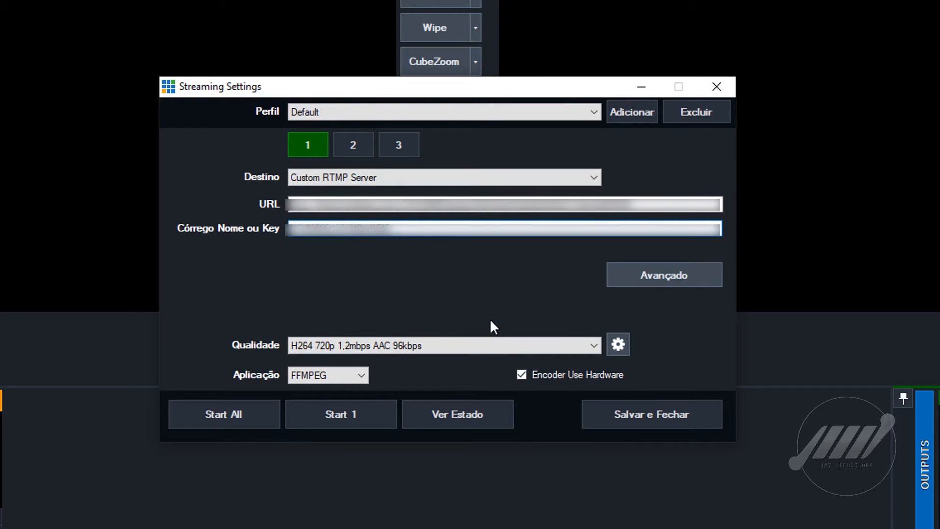
Set the stream quality to H264 720p 1,5mbps AAC 96kbps
{"action": "left_click", "coordinate": [593, 343]}
{"action": "left_click", "coordinate": [563, 382]}
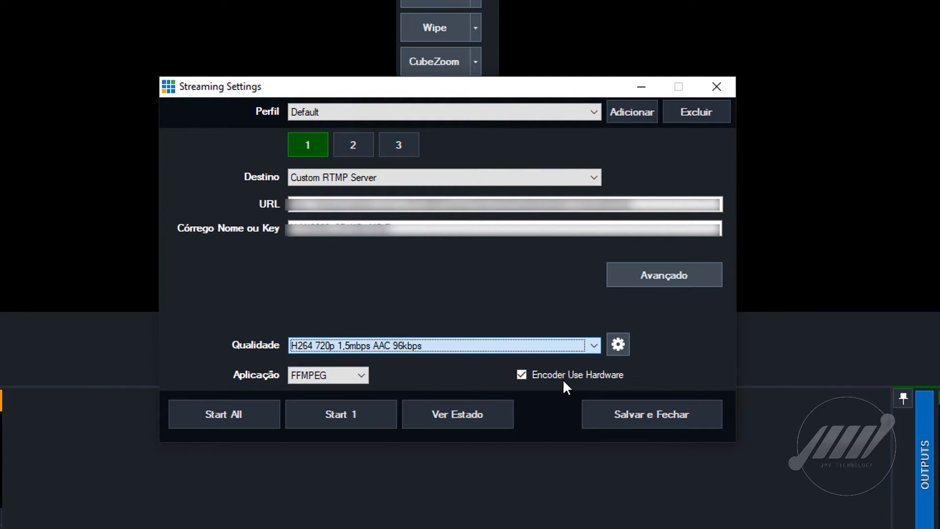
{"action": "left_click", "coordinate": [594, 346]}
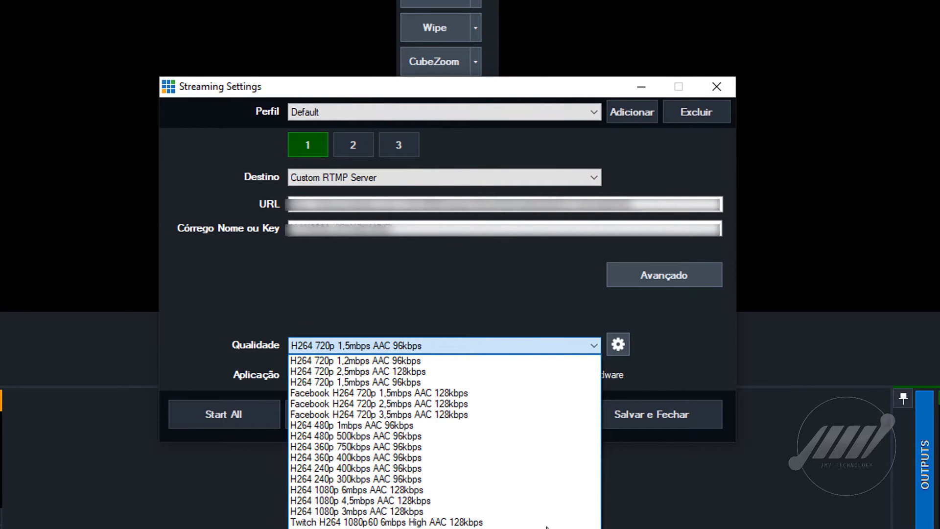
{"action": "left_click", "coordinate": [621, 347]}
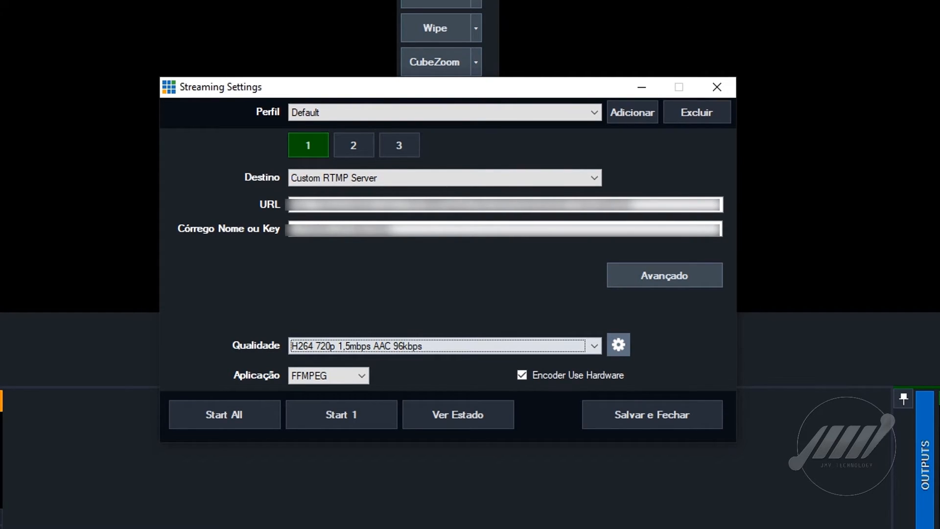
In the detailed quality settings, set the video bit rate to 1400, with a 1280 x 720 encode size and a 96 audio bit rate
{"action": "left_click", "coordinate": [618, 344]}
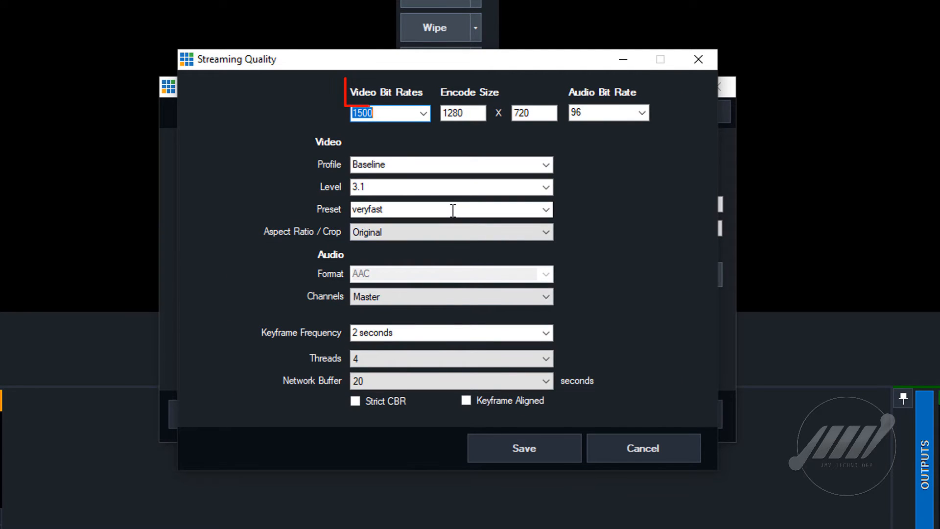
{"action": "type", "text": "1400"}
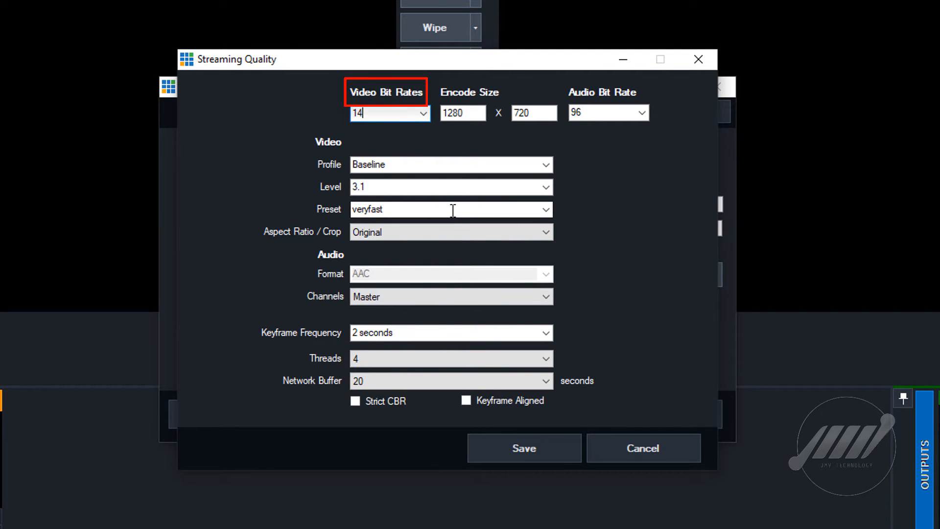
{"action": "left_click", "coordinate": [474, 115]}
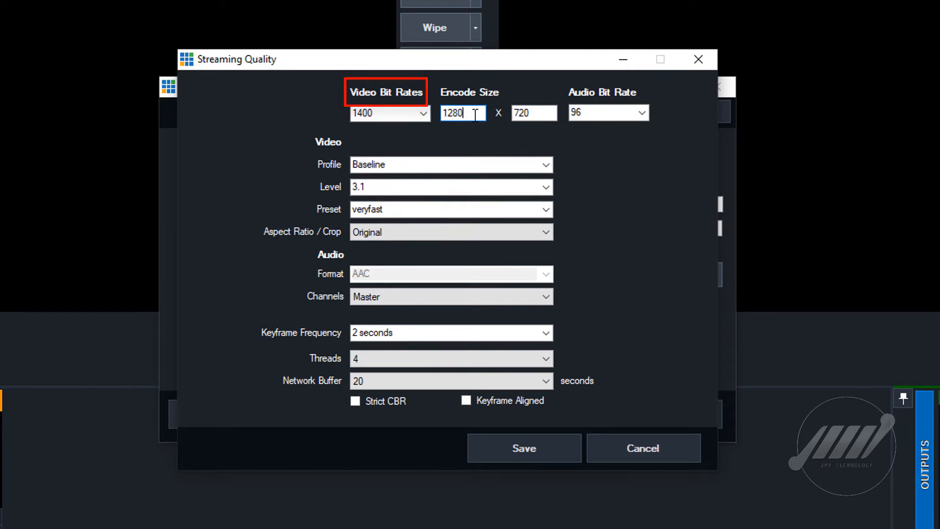
{"action": "left_click", "coordinate": [535, 115]}
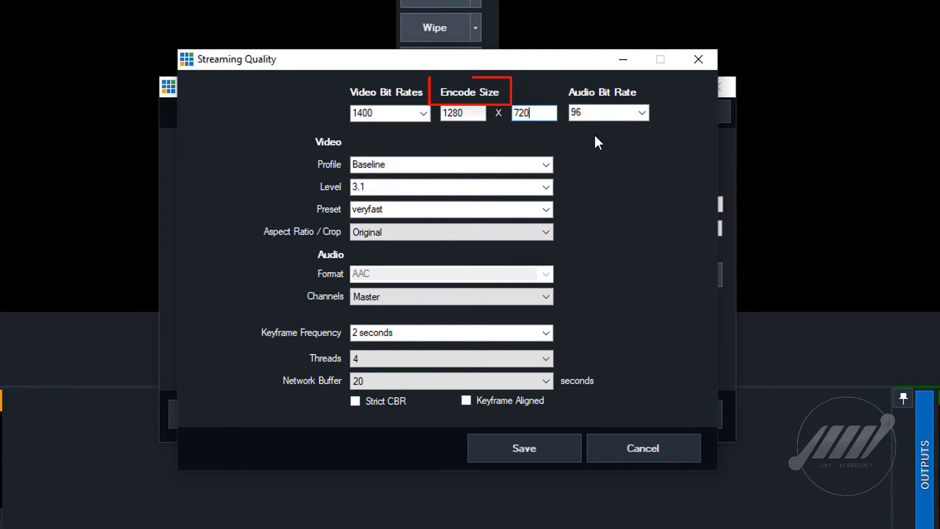
{"action": "left_click", "coordinate": [641, 113]}
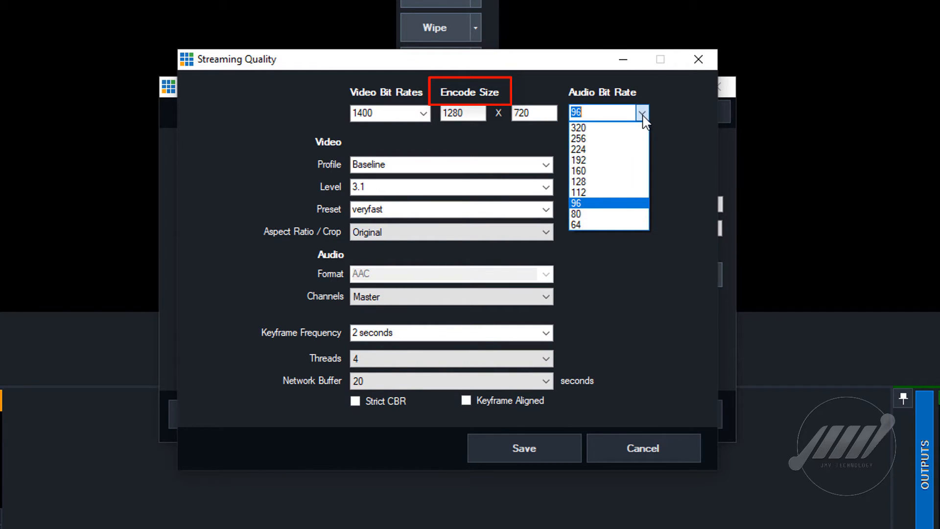
{"action": "left_click", "coordinate": [642, 114]}
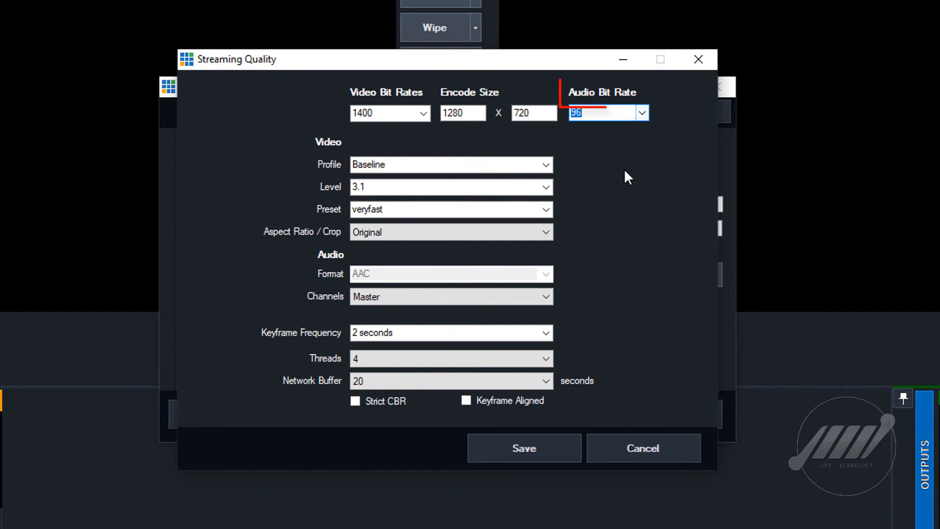
Use the Baseline video profile and set the encoding preset to faster
{"action": "left_click", "coordinate": [547, 164]}
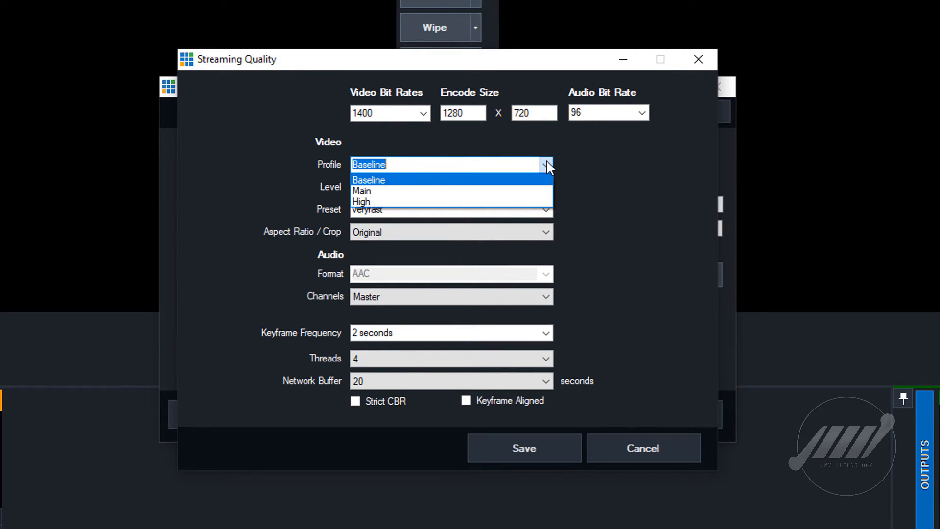
{"action": "left_click", "coordinate": [547, 168]}
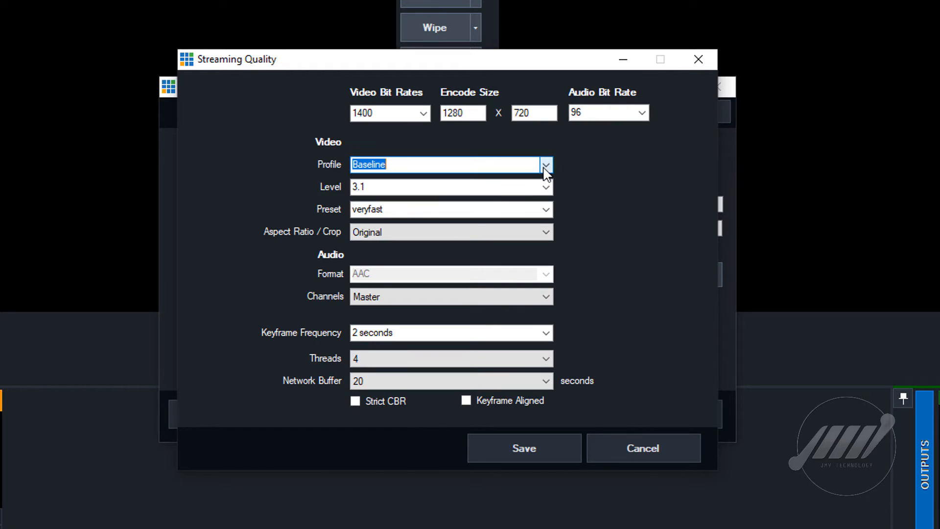
{"action": "left_click", "coordinate": [547, 210]}
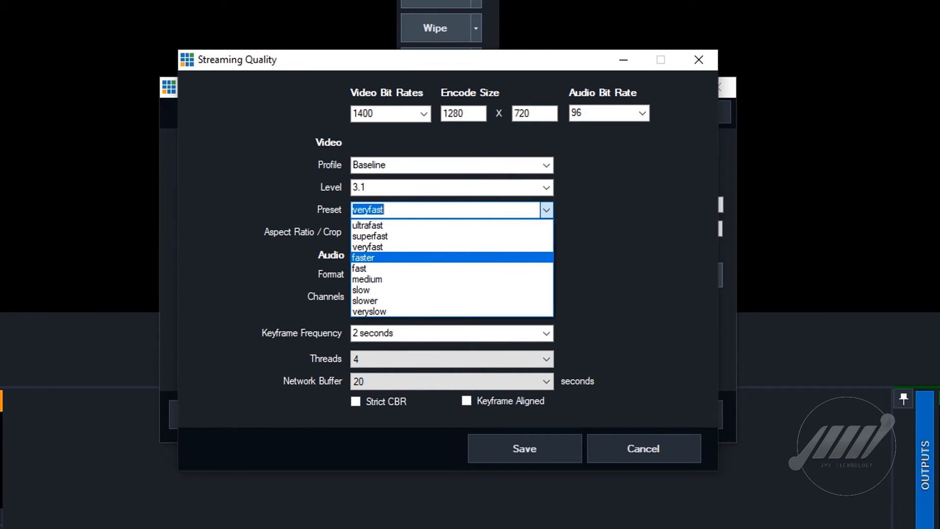
{"action": "left_click", "coordinate": [434, 258]}
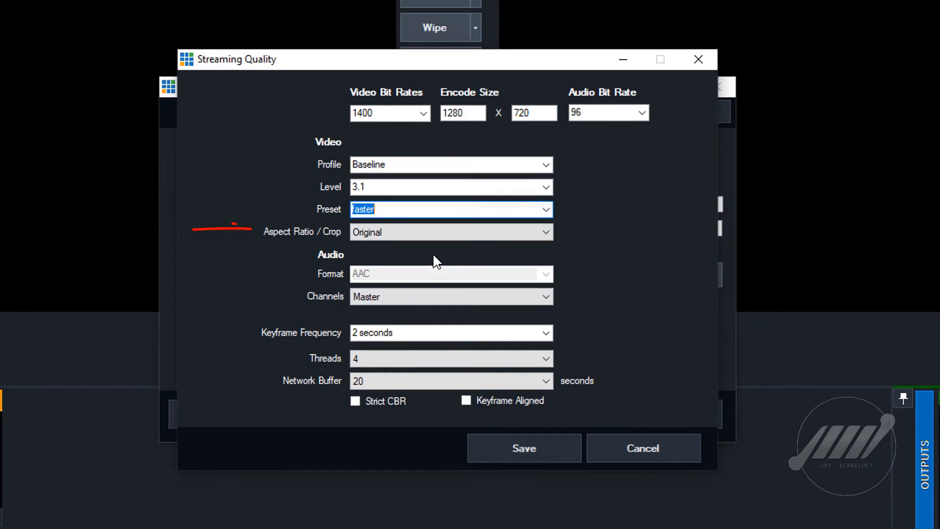
Keep the aspect ratio at Original and set the number of encoding threads to 2
{"action": "left_click", "coordinate": [549, 230]}
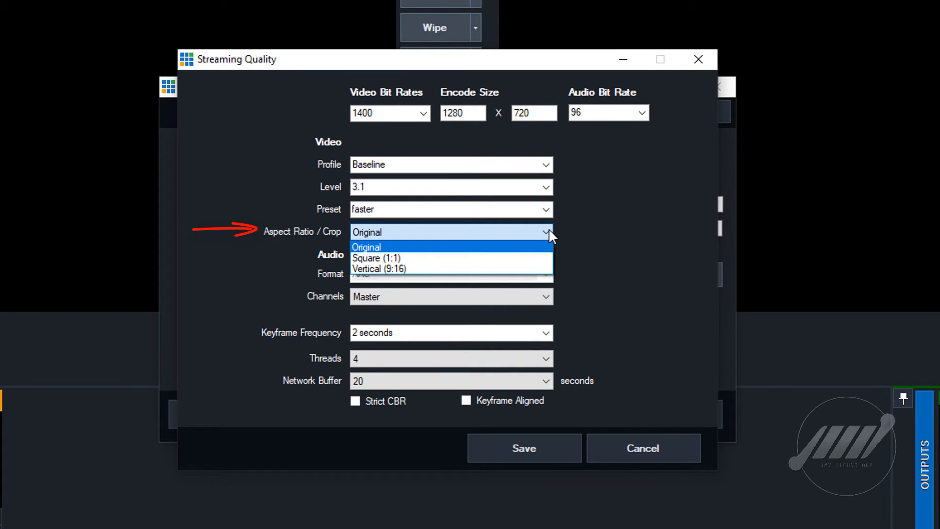
{"action": "left_click", "coordinate": [549, 230]}
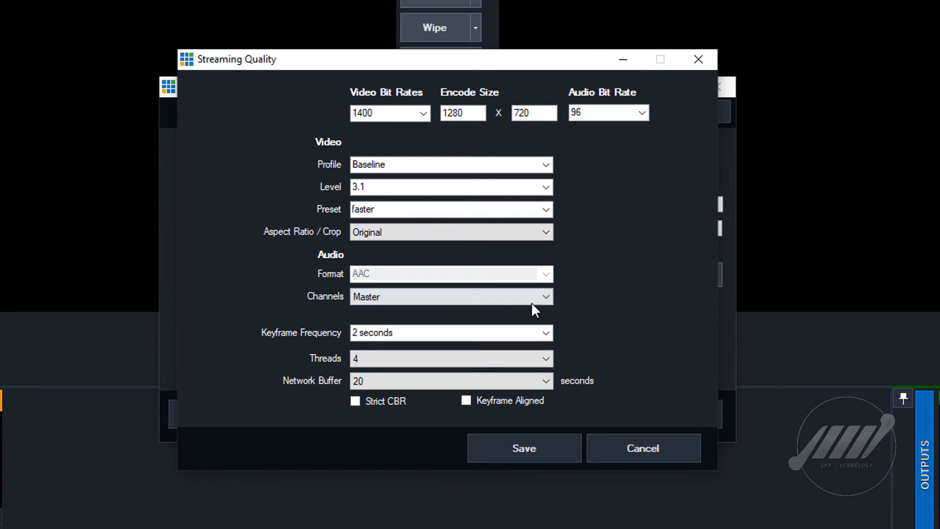
{"action": "left_click", "coordinate": [547, 359]}
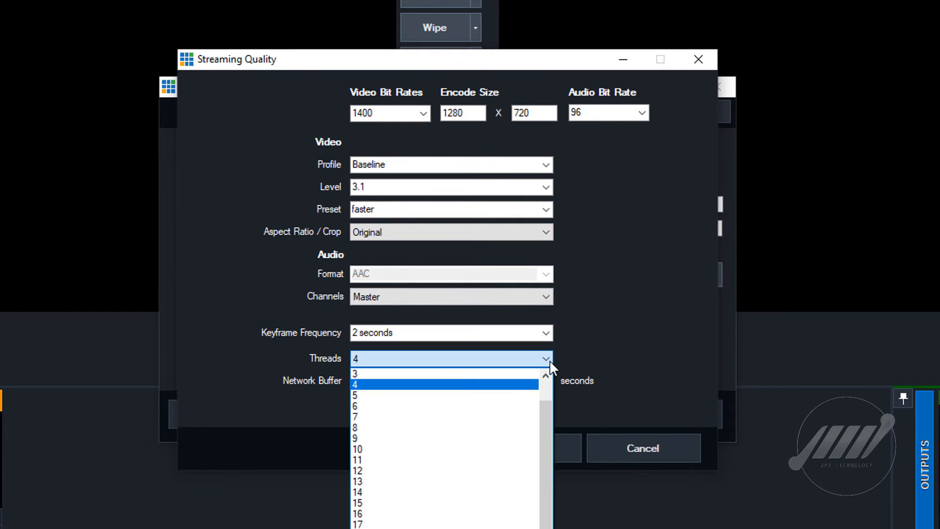
{"action": "scroll", "coordinate": [501, 393], "scroll_direction": "up", "scroll_amount": 1}
{"action": "left_click", "coordinate": [493, 385]}
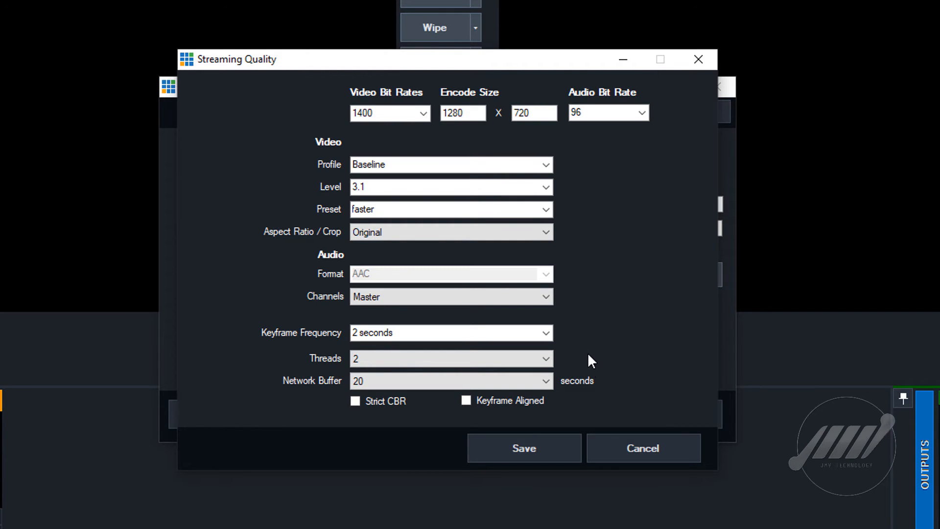
Set the network buffer to 5 seconds and save the streaming quality settings
{"action": "left_click", "coordinate": [546, 382]}
{"action": "scroll", "coordinate": [525, 500], "scroll_direction": "down", "scroll_amount": 2}
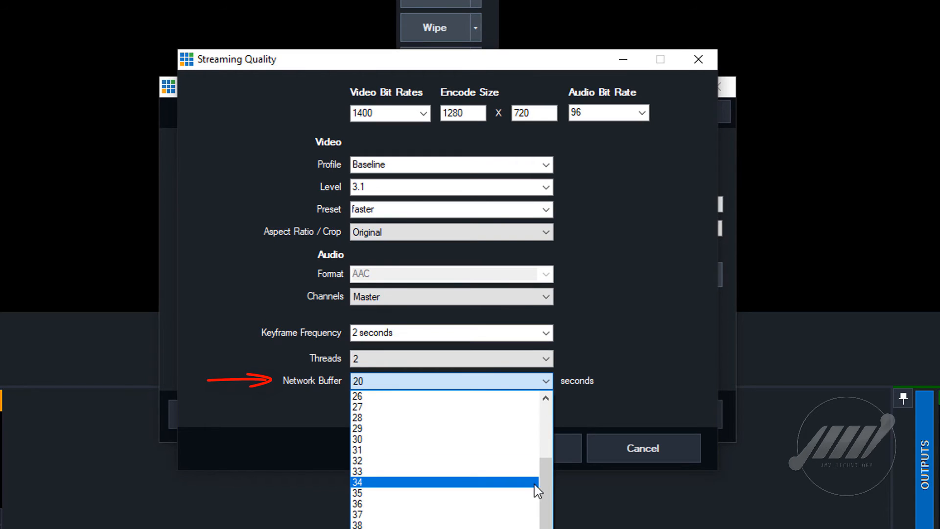
{"action": "left_click_drag", "start_coordinate": [548, 486], "coordinate": [548, 528]}
{"action": "scroll", "coordinate": [534, 435], "scroll_direction": "up", "scroll_amount": 20}
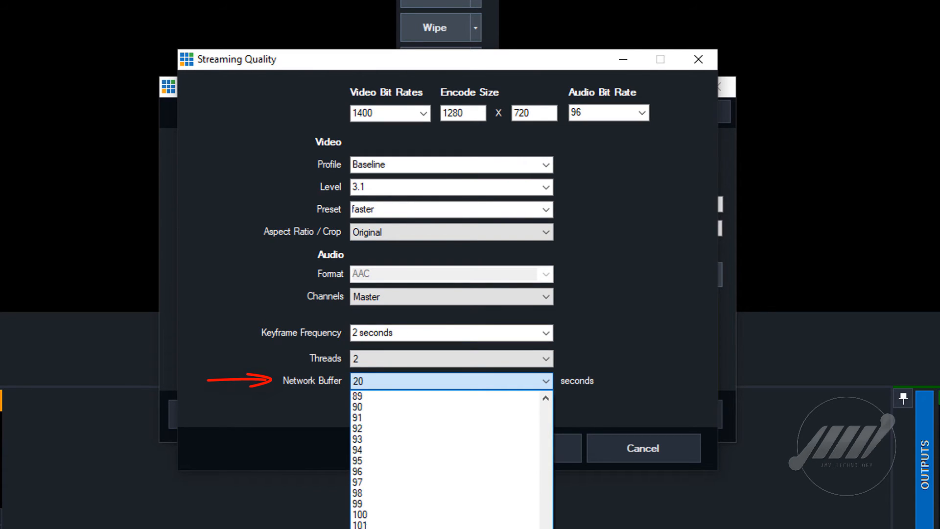
{"action": "scroll", "coordinate": [534, 441], "scroll_direction": "up", "scroll_amount": 2}
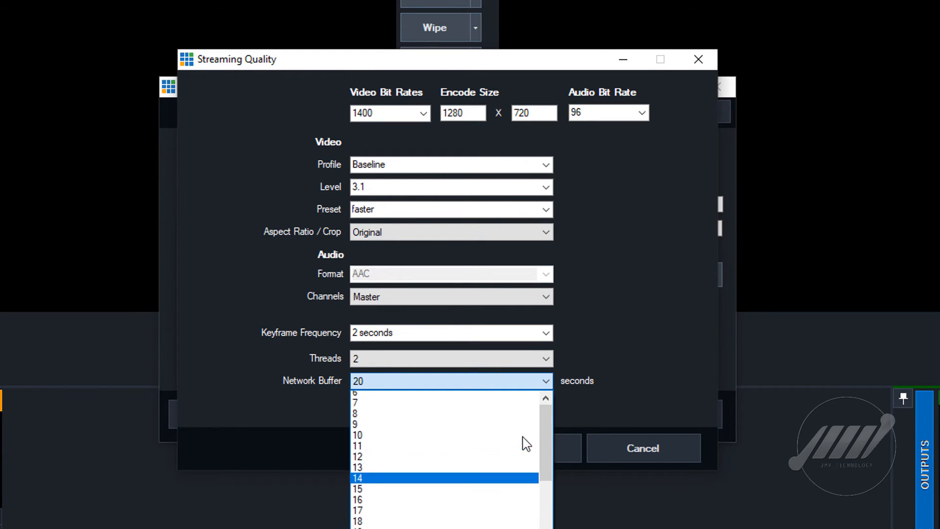
{"action": "left_click", "coordinate": [453, 396]}
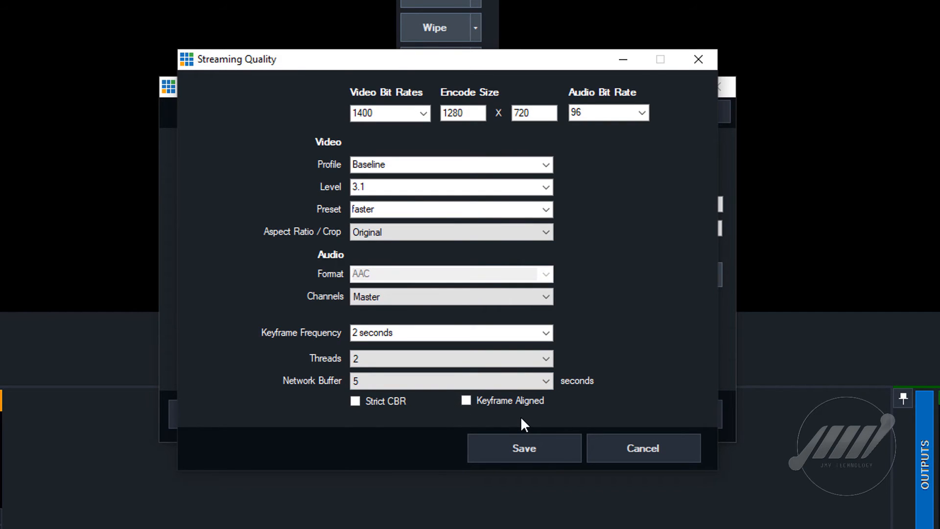
{"action": "left_click", "coordinate": [524, 449]}
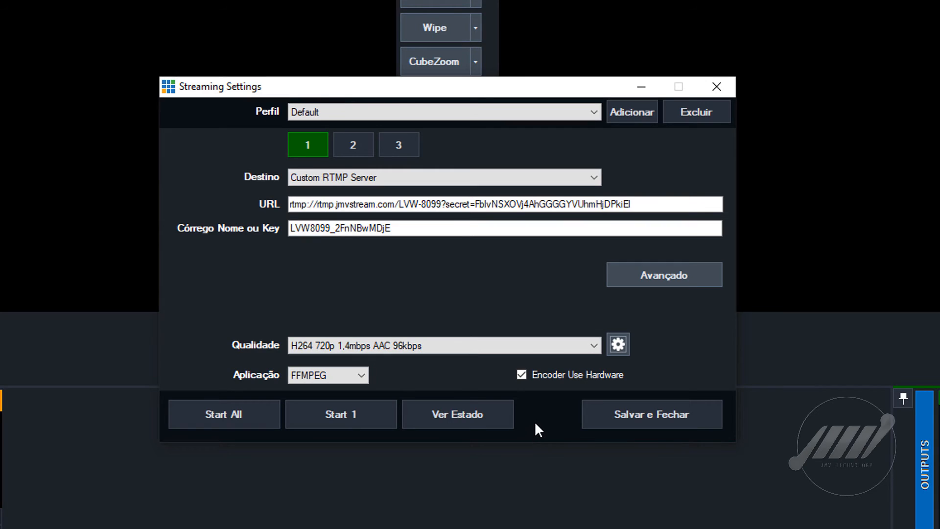
Use FFMPEG as the streaming application, then save and close the streaming settings
{"action": "left_click", "coordinate": [367, 376]}
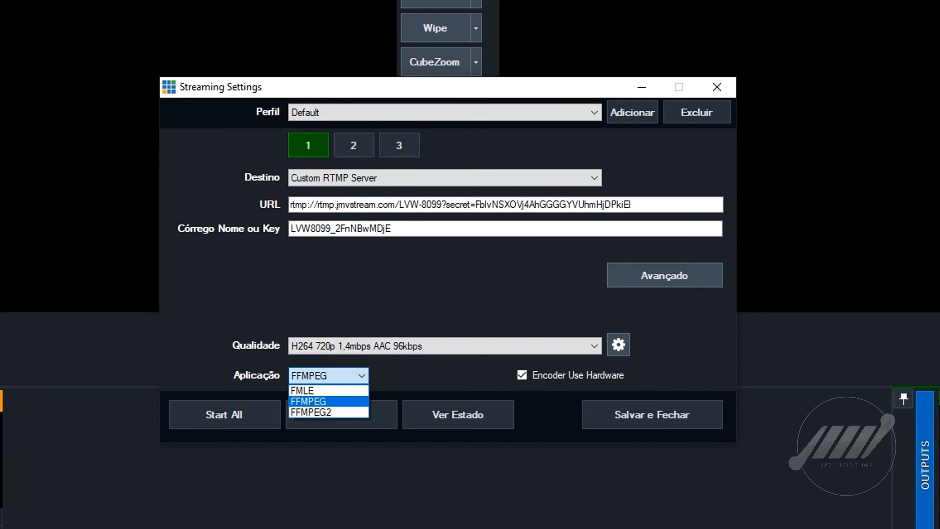
{"action": "left_click", "coordinate": [308, 401]}
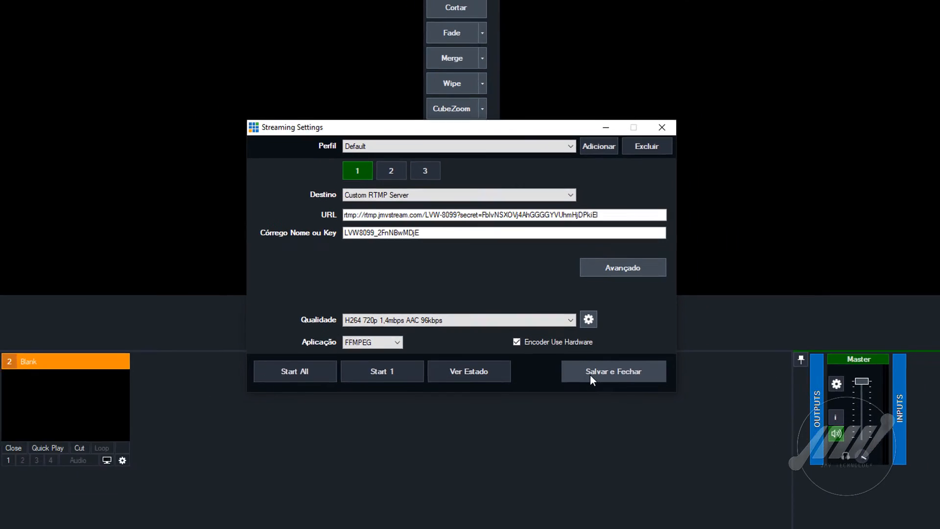
{"action": "left_click", "coordinate": [590, 375]}
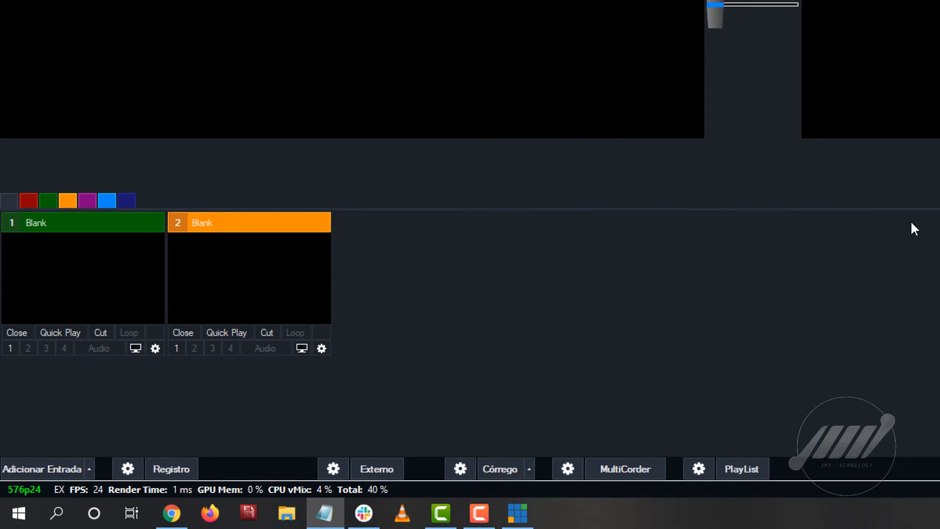
Add the recent video Bubble Turning Into Ice.mp4 as an input in place of the first blank one
{"action": "left_click", "coordinate": [126, 294]}
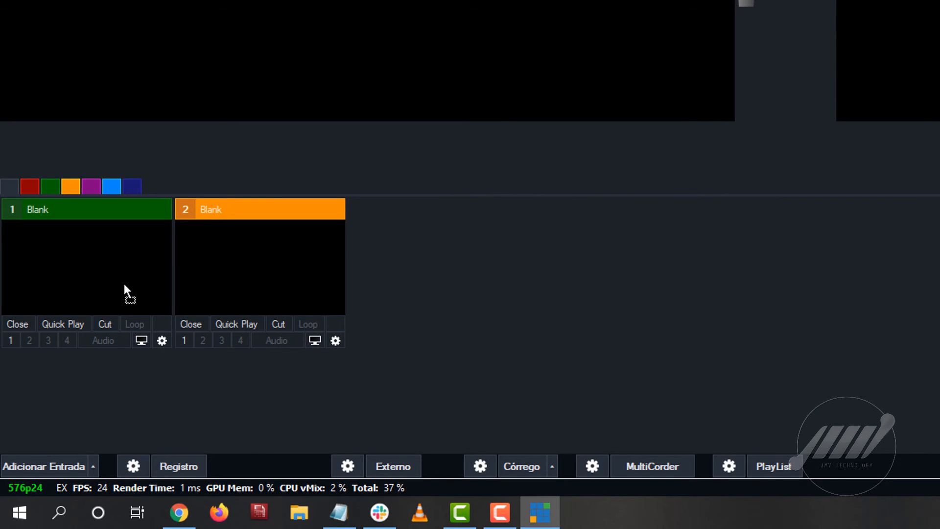
{"action": "left_click", "coordinate": [95, 472]}
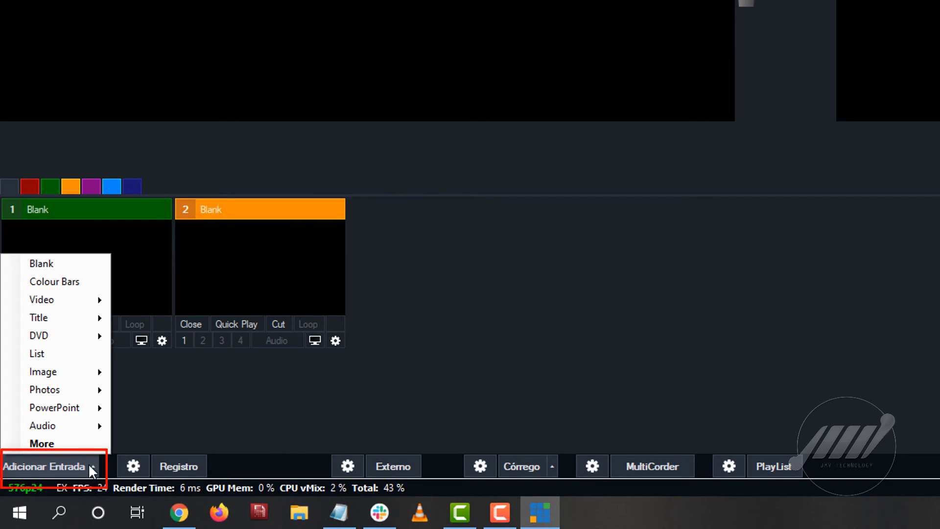
{"action": "mouse_move", "coordinate": [88, 305]}
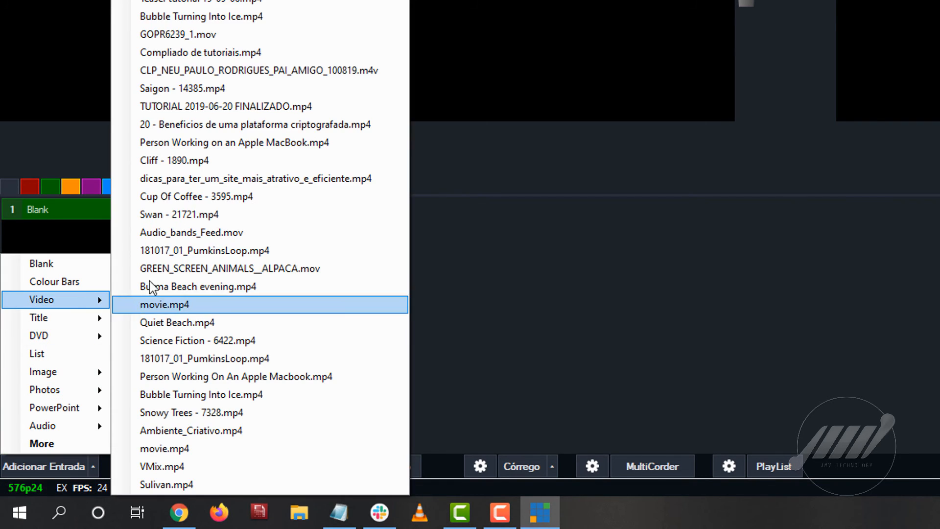
{"action": "left_click", "coordinate": [234, 20]}
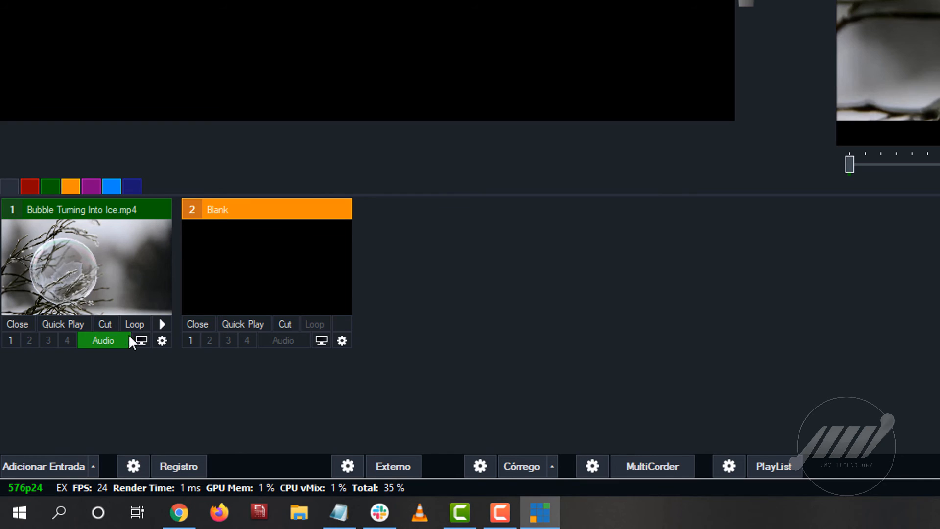
Play the Bubble Turning Into Ice.mp4 input in a loop and start the stream
{"action": "left_click", "coordinate": [142, 324]}
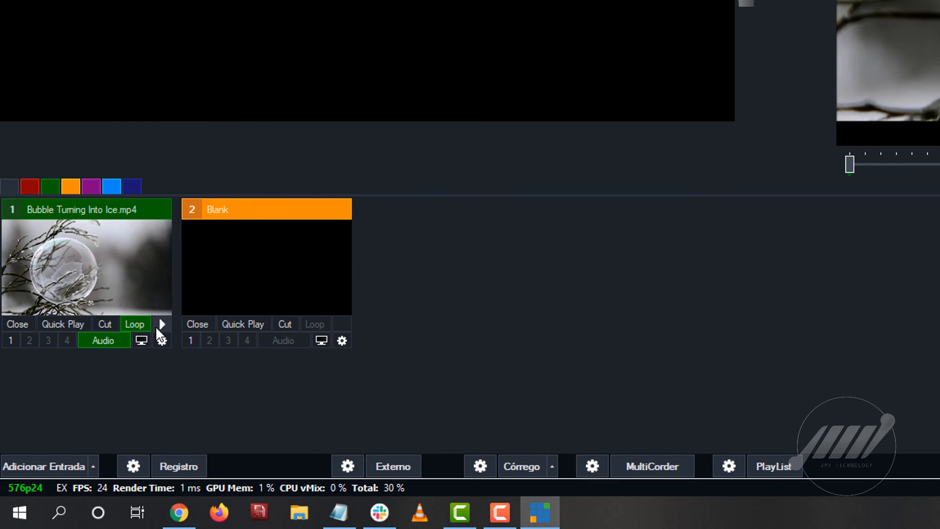
{"action": "left_click", "coordinate": [157, 326]}
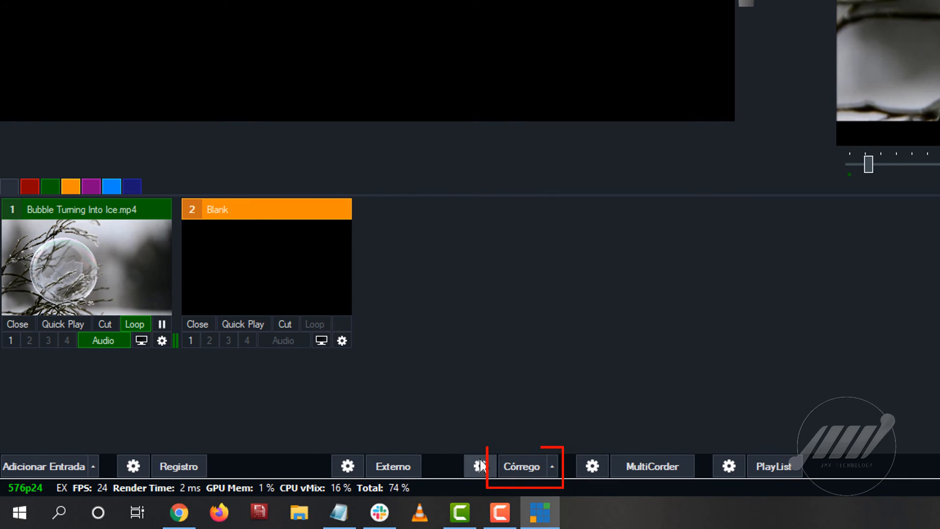
{"action": "left_click", "coordinate": [537, 472]}
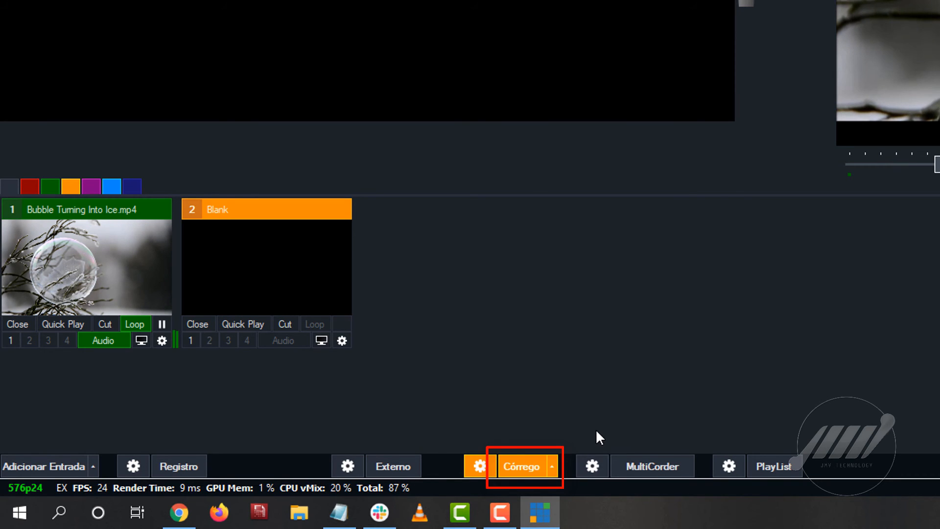